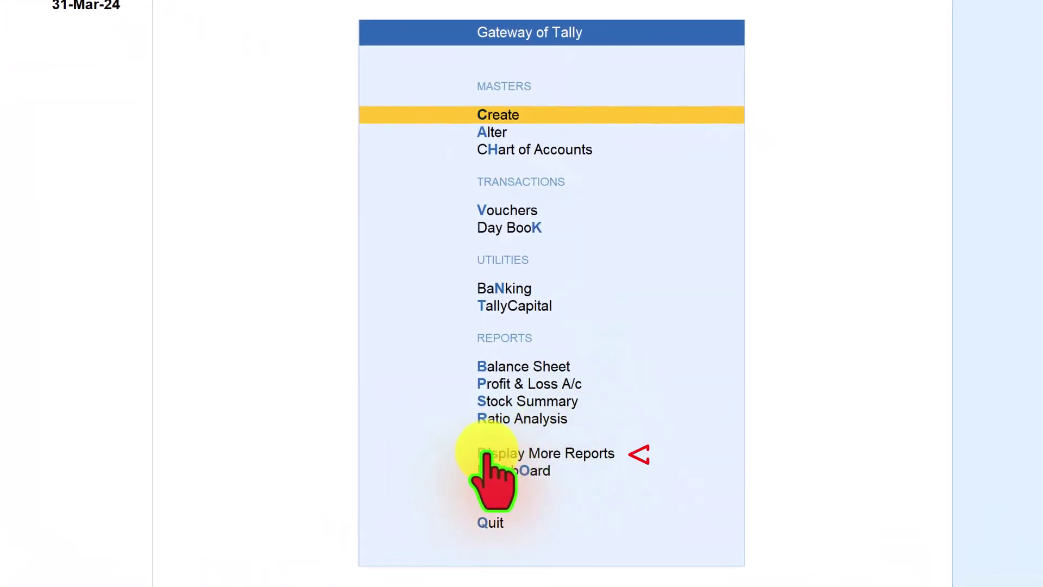
# Open Verification of Chart of Accounts from the Data Analysis report and drill into the accounts squared-off during the year
pyautogui.click(486, 455)
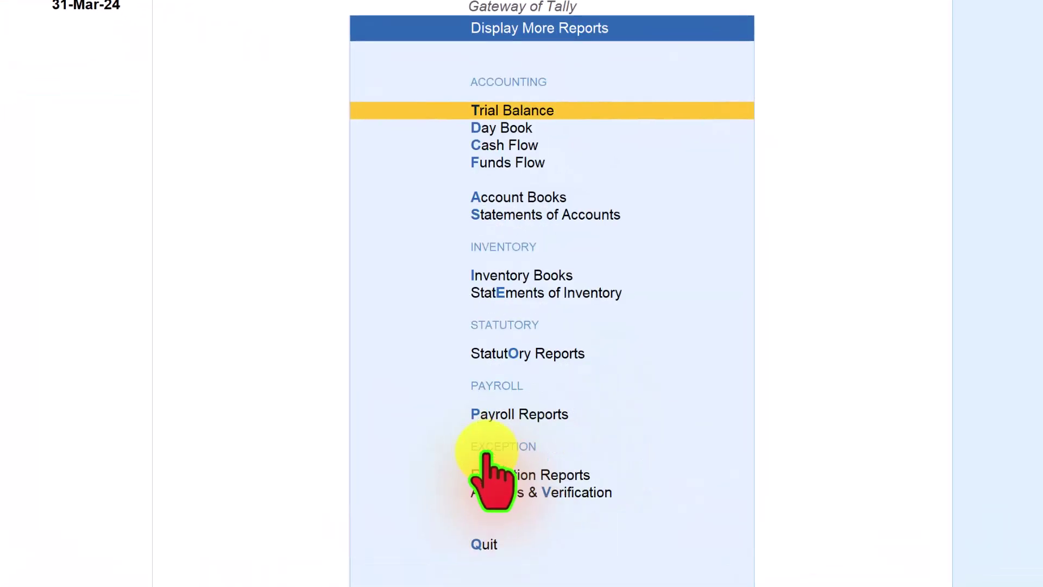
pyautogui.click(547, 492)
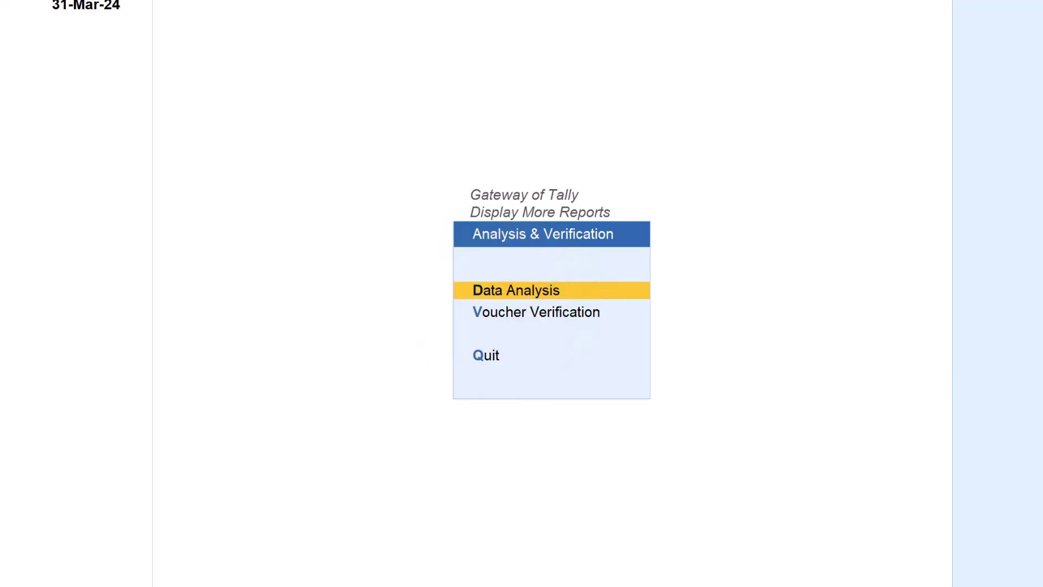
pyautogui.click(484, 290)
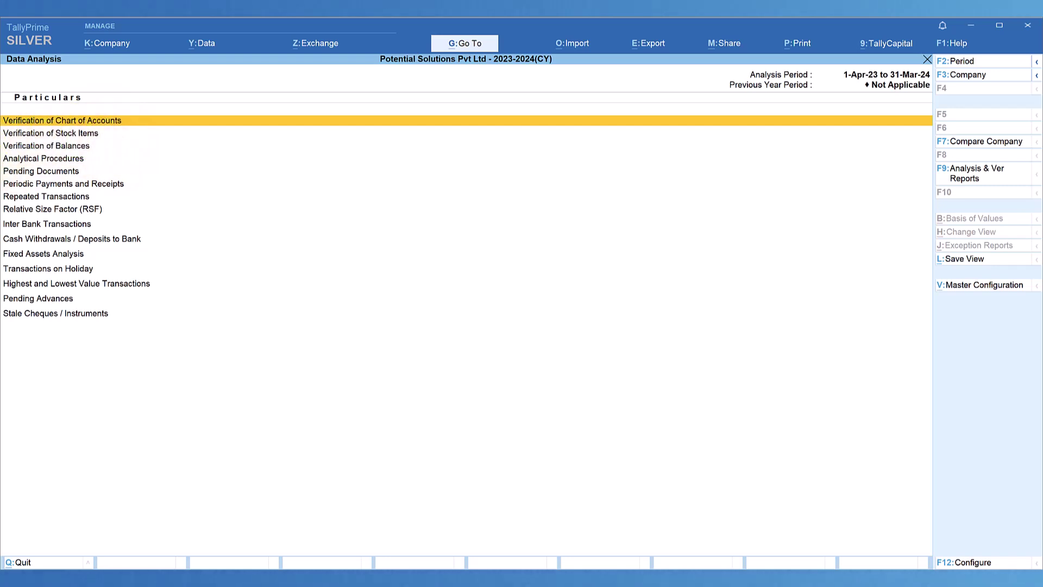
pyautogui.press('Return')
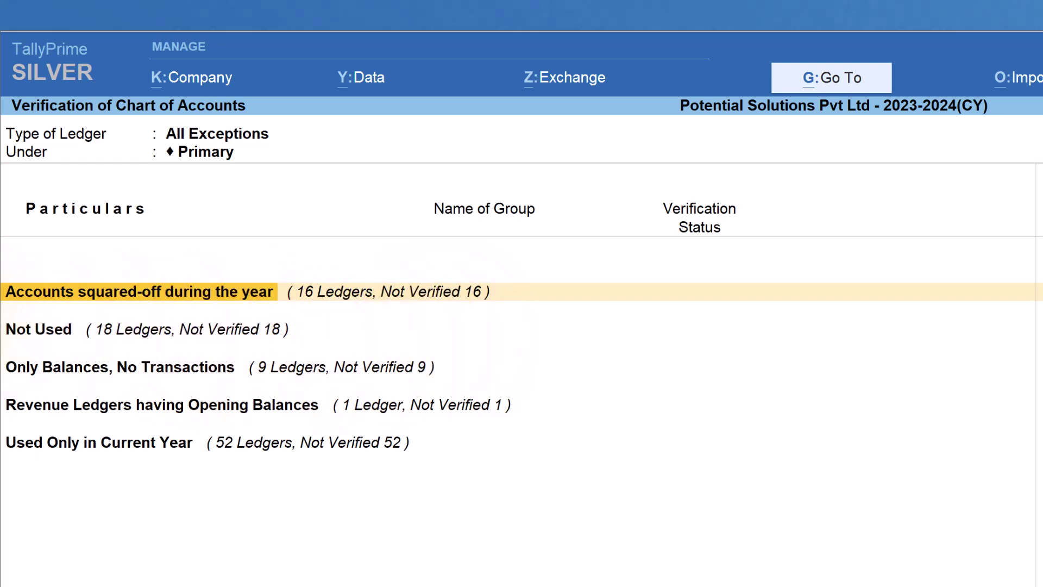
pyautogui.click(239, 293)
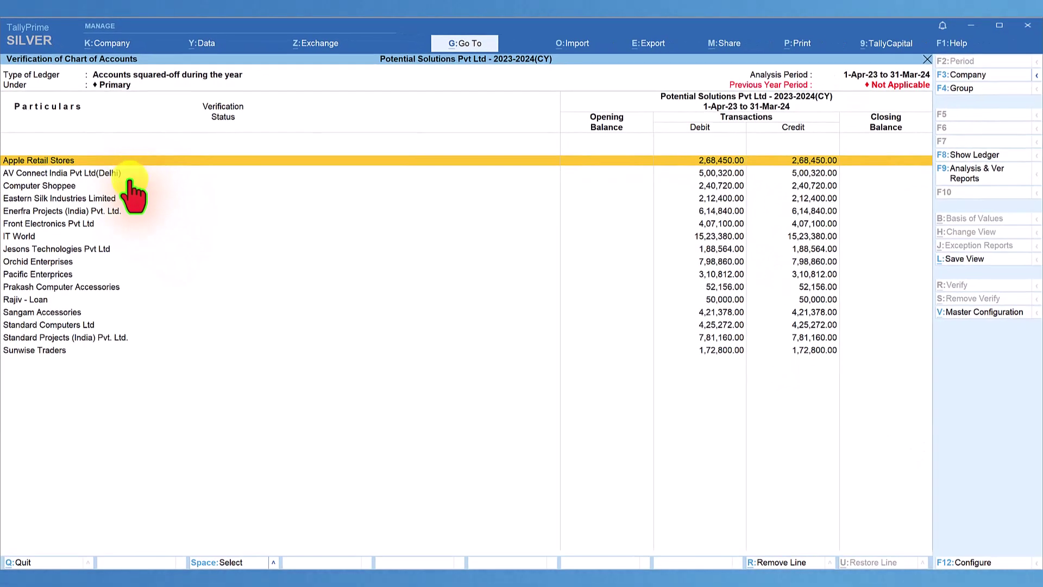
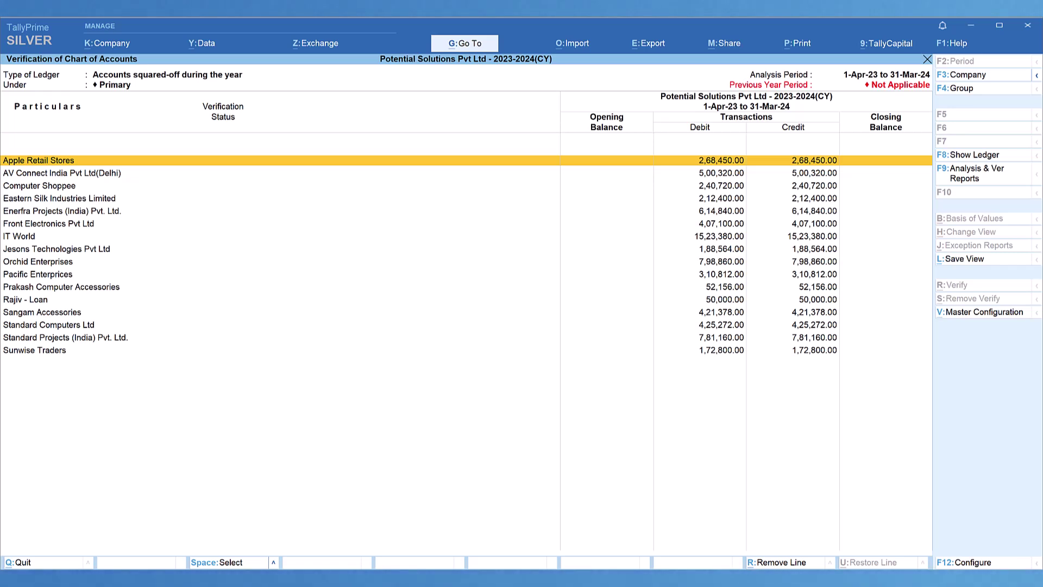
# Review the IT World ledger's vouchers and its ledger master details
pyautogui.click(19, 235)
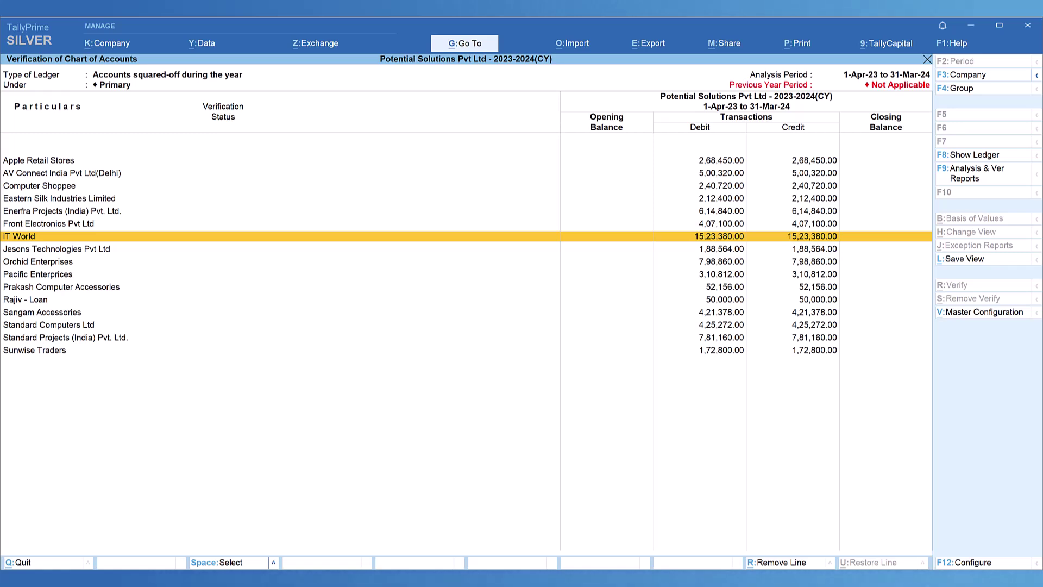
pyautogui.press('alt')
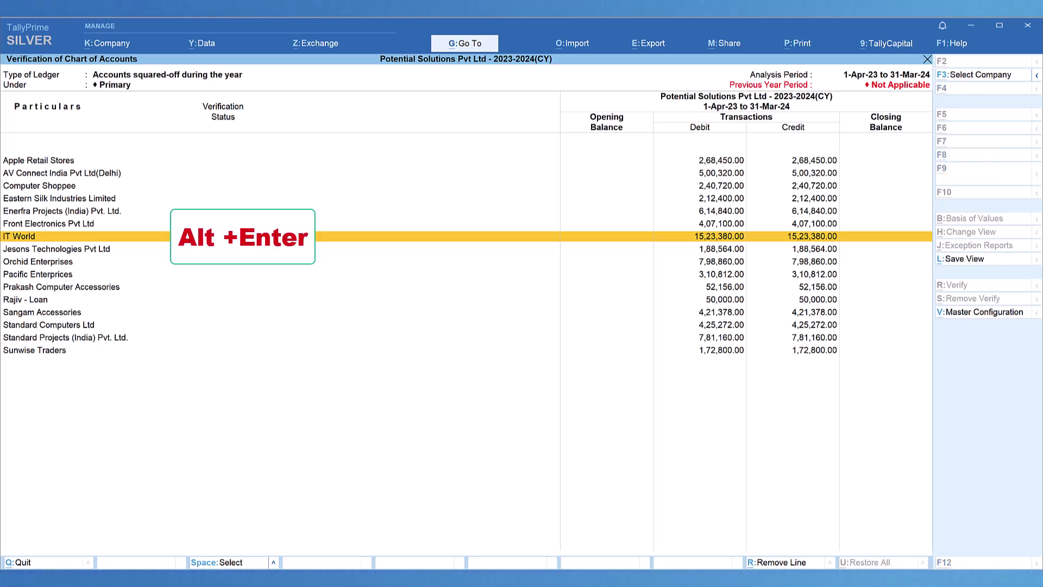
pyautogui.hotkey('alt', 'Return')
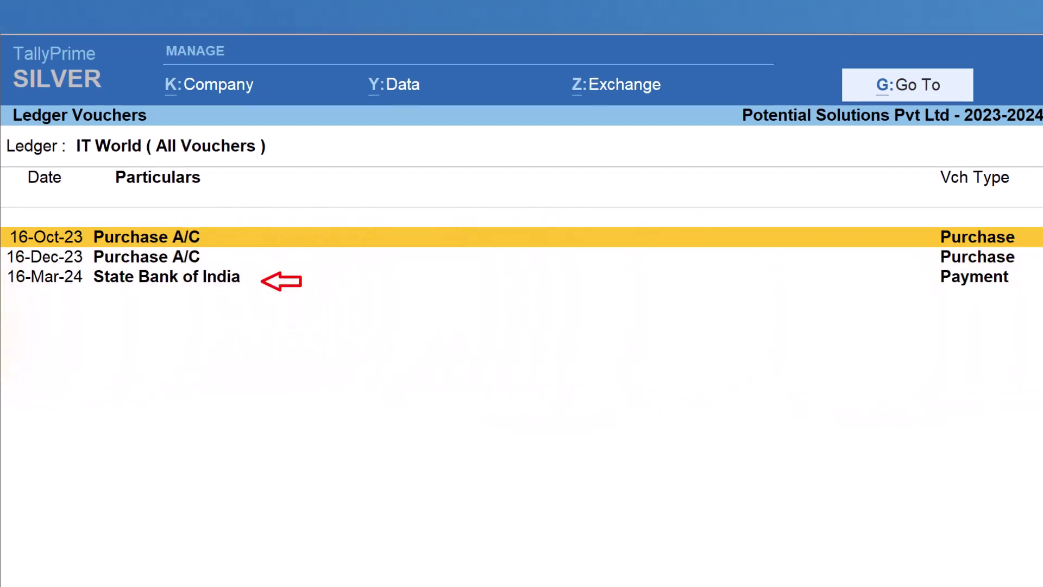
pyautogui.press('Escape')
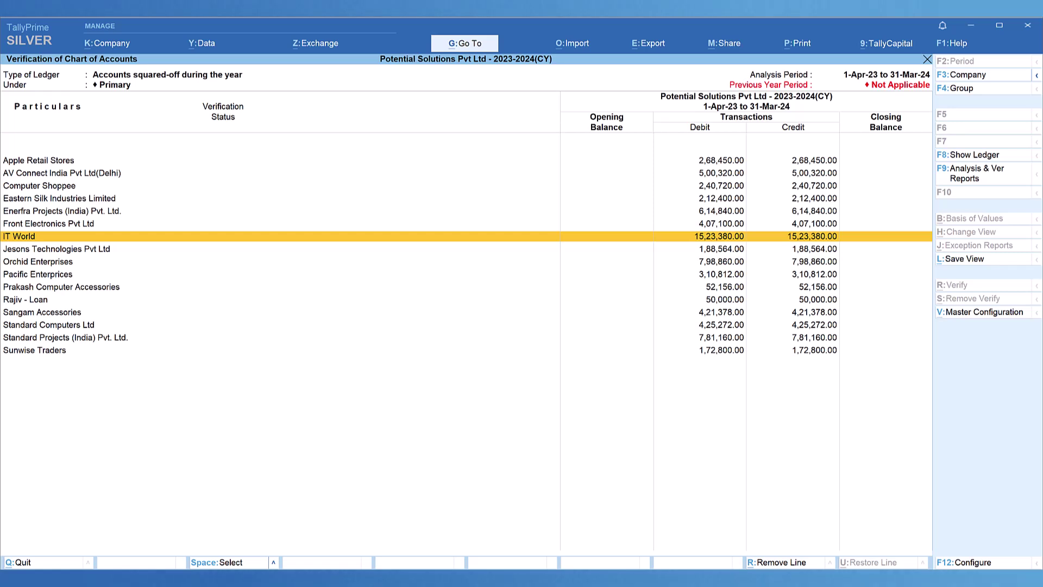
pyautogui.hotkey('ctrl', 'Return')
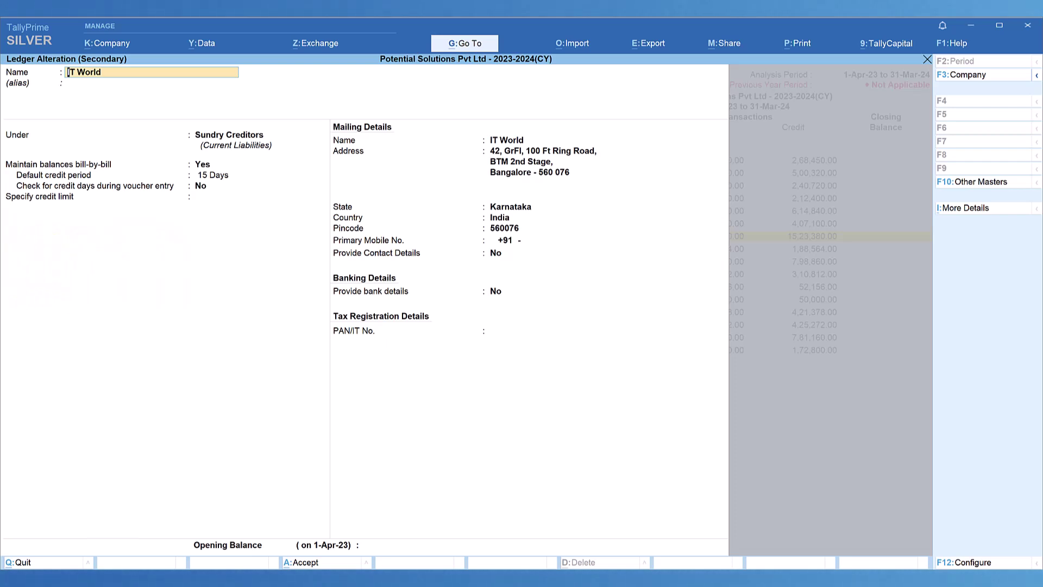
pyautogui.hotkey('ctrl', 'q')
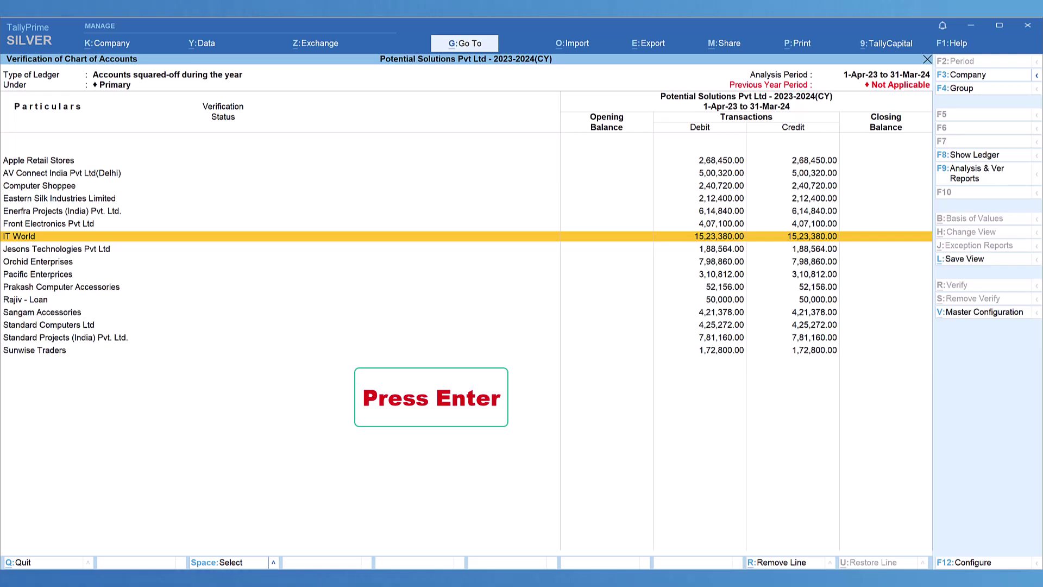
# Mark the IT World ledger as Verified with the verification note "No exceptions"
pyautogui.press('Return')
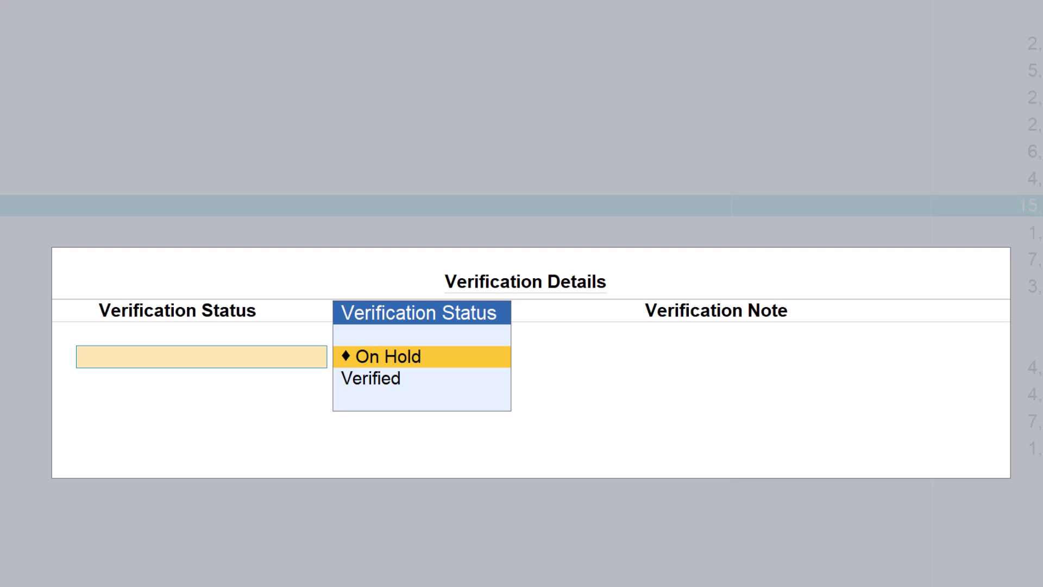
pyautogui.press('Down')
pyautogui.press('Return')
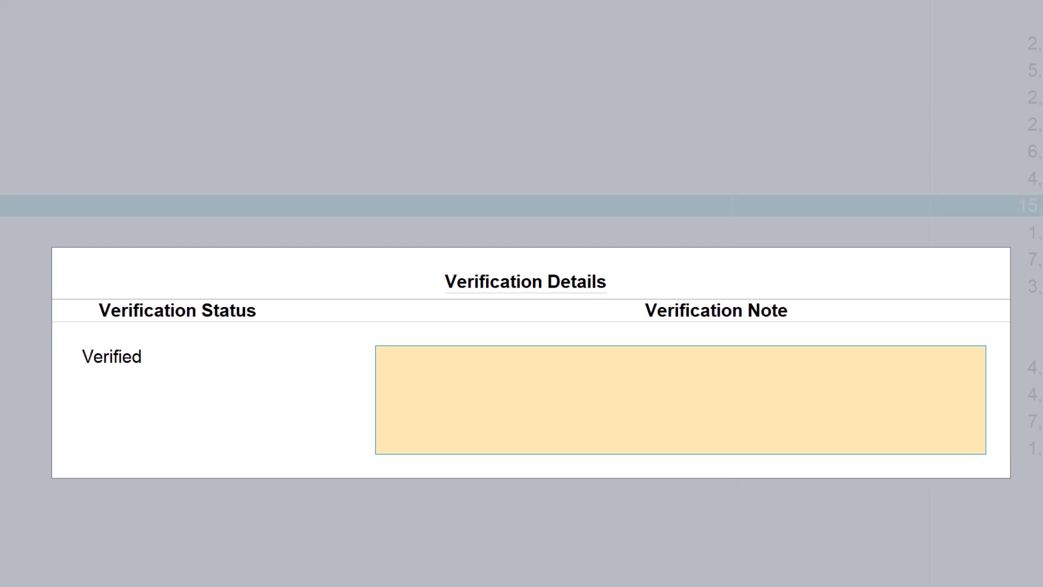
pyautogui.write('No exceptions')
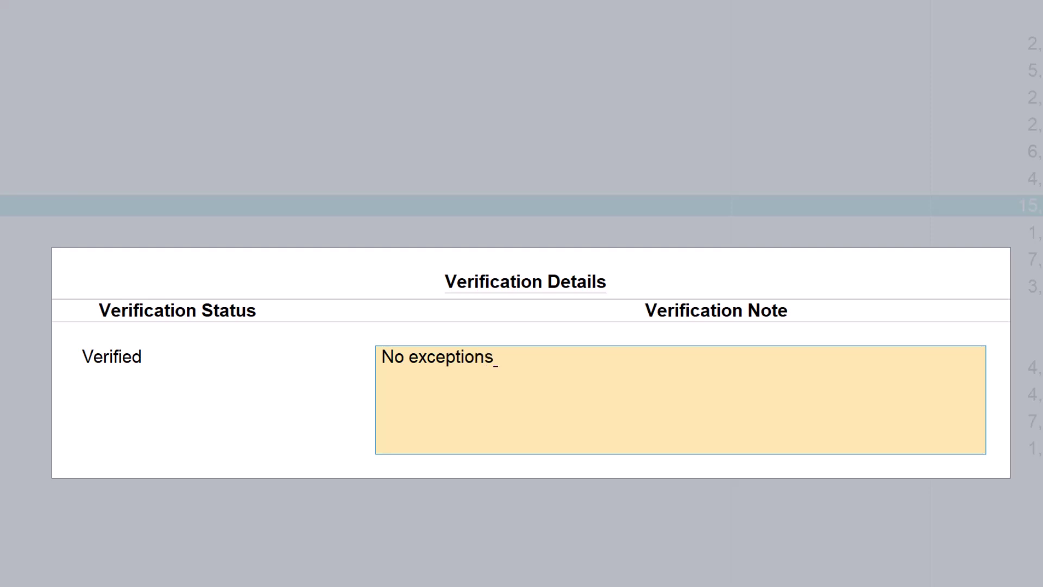
pyautogui.press('Return')
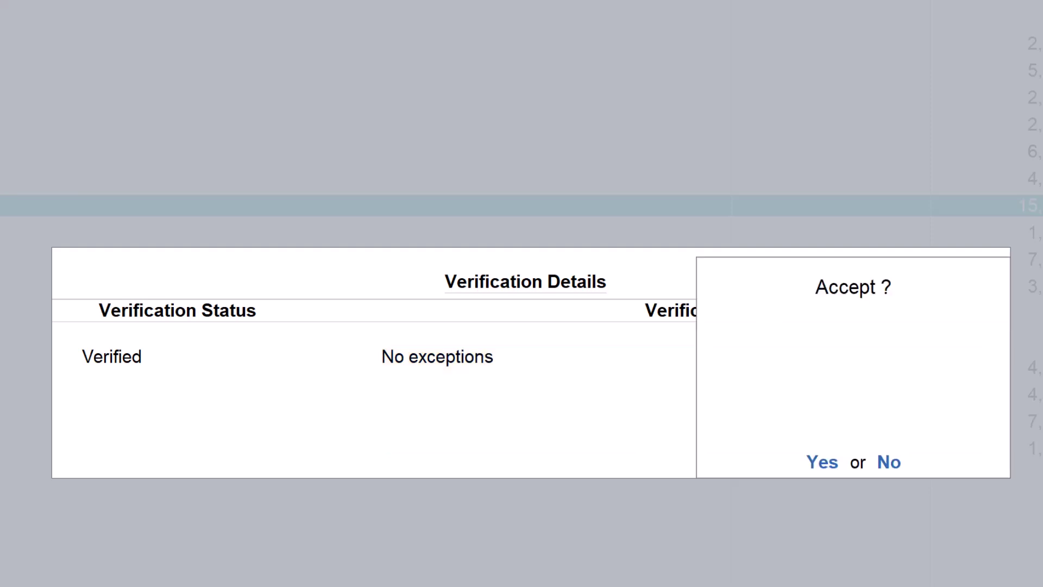
pyautogui.press('Return')
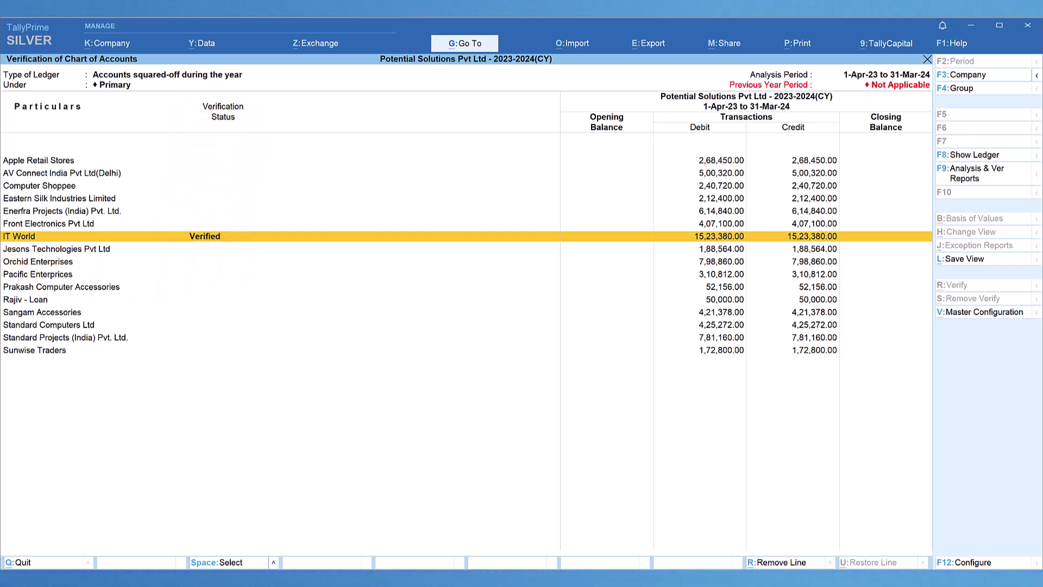
# Review the loan ledger's vouchers, checking its cash receipts and payments
pyautogui.press('Down')
pyautogui.press('Down')
pyautogui.press('Down')
pyautogui.press('Down')
pyautogui.press('Down')
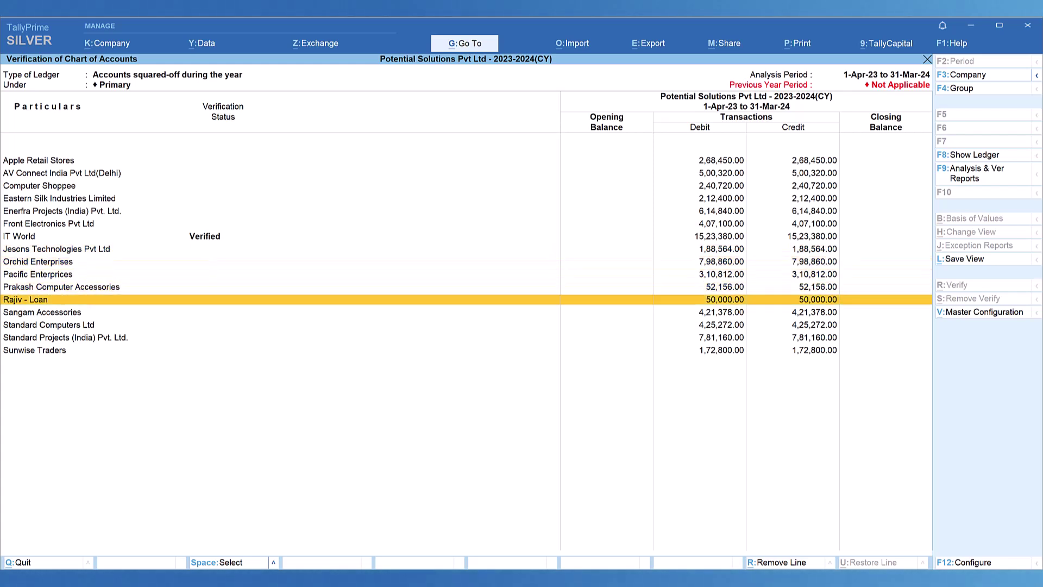
pyautogui.press('alt')
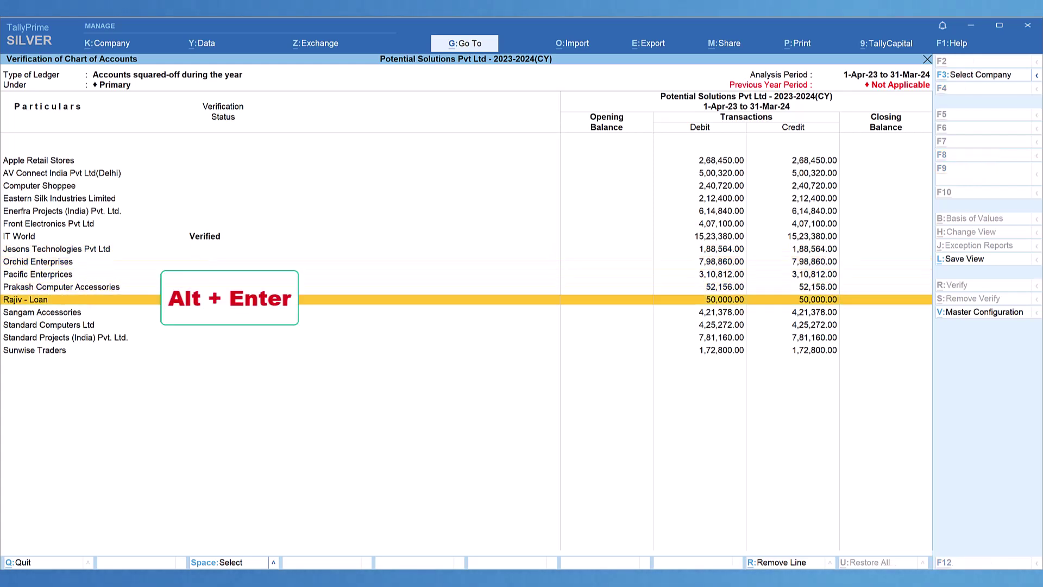
pyautogui.hotkey('alt', 'Return')
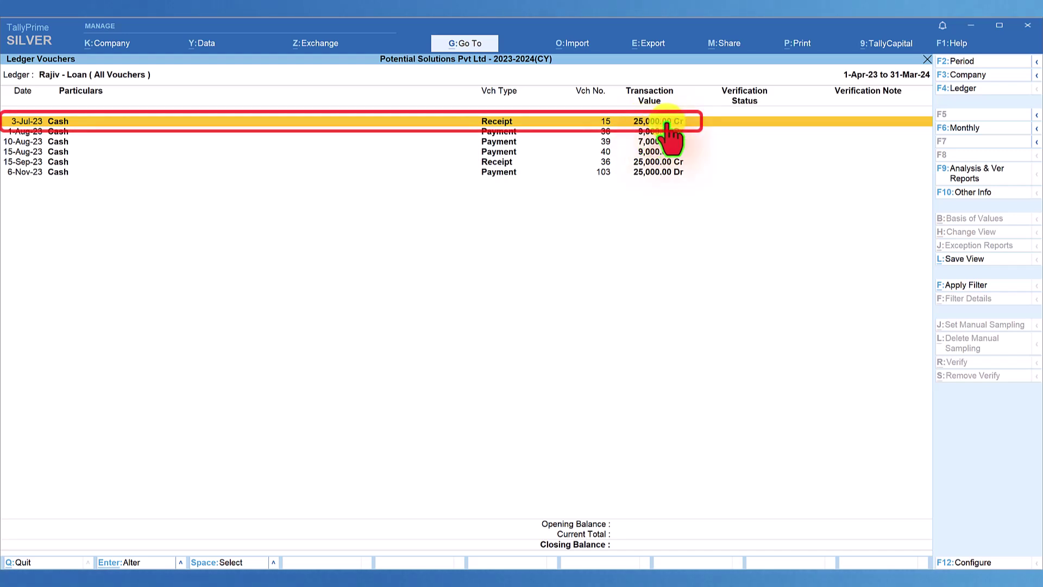
pyautogui.click(505, 162)
pyautogui.click(495, 172)
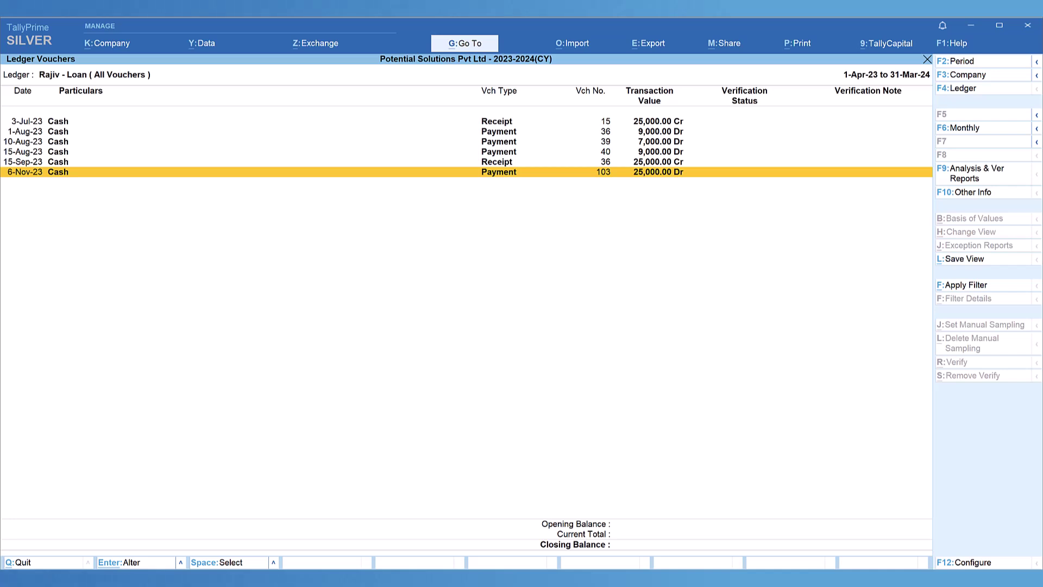
pyautogui.press('Escape')
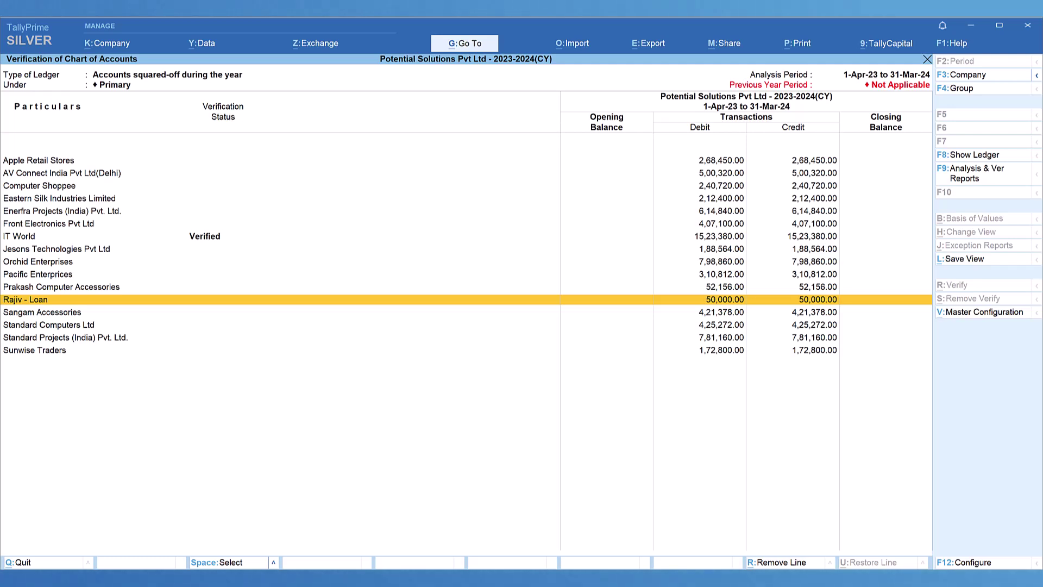
# Set the loan ledger's verification status to On Hold with the note "Need further clarification from the client"
pyautogui.press('Return')
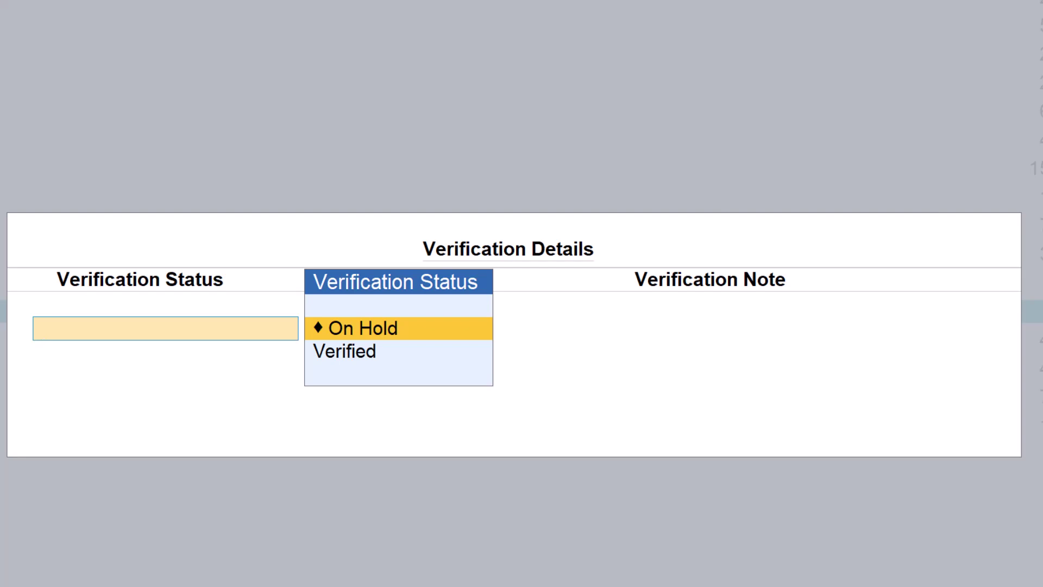
pyautogui.press('Return')
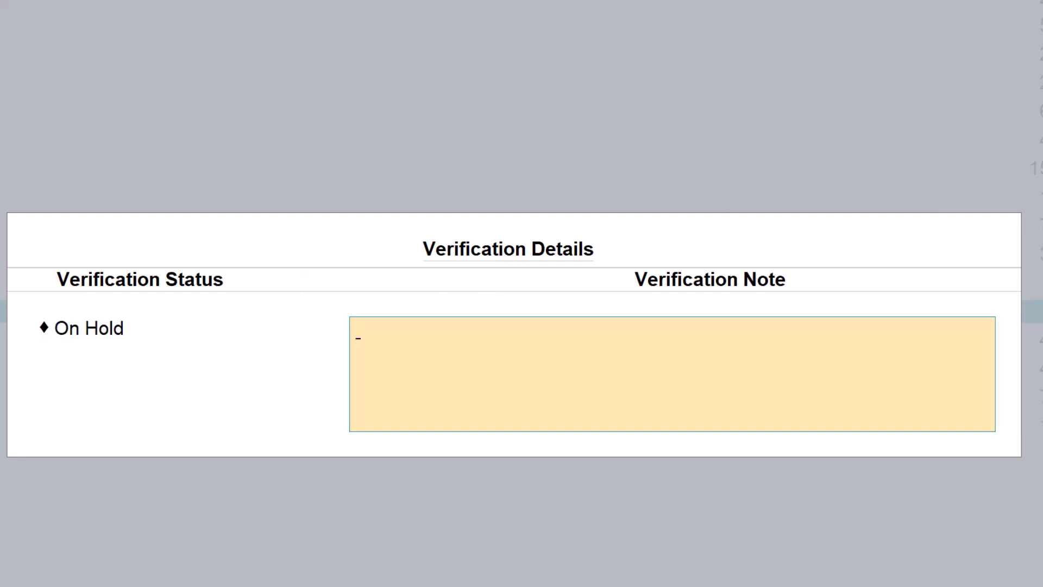
pyautogui.write('Need further clarification from the client')
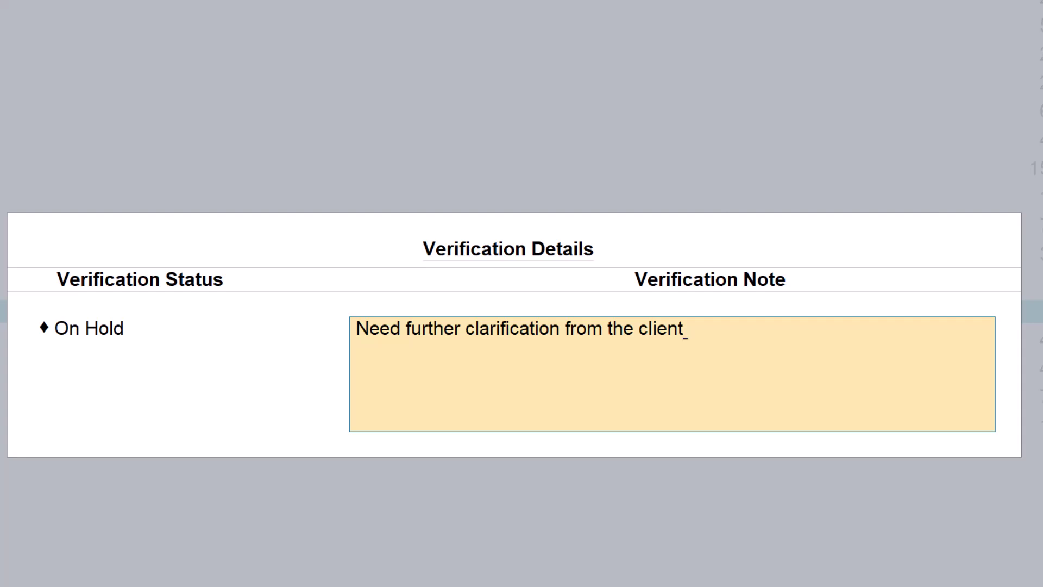
pyautogui.press('Return')
pyautogui.press('Return')
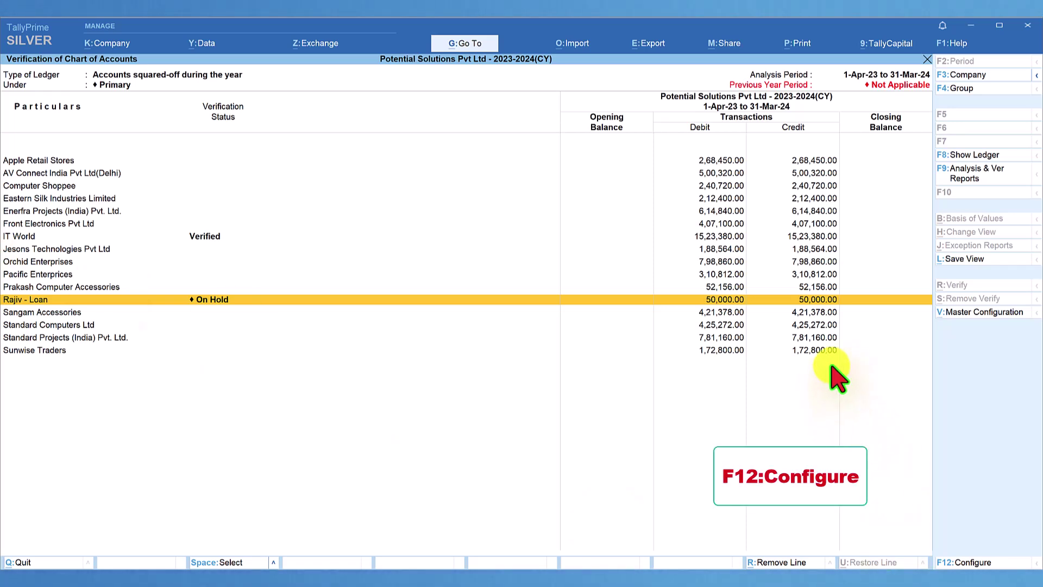
# Configure the squared-off accounts report to show verification notes, and return to the All Exceptions summary
pyautogui.click(971, 562)
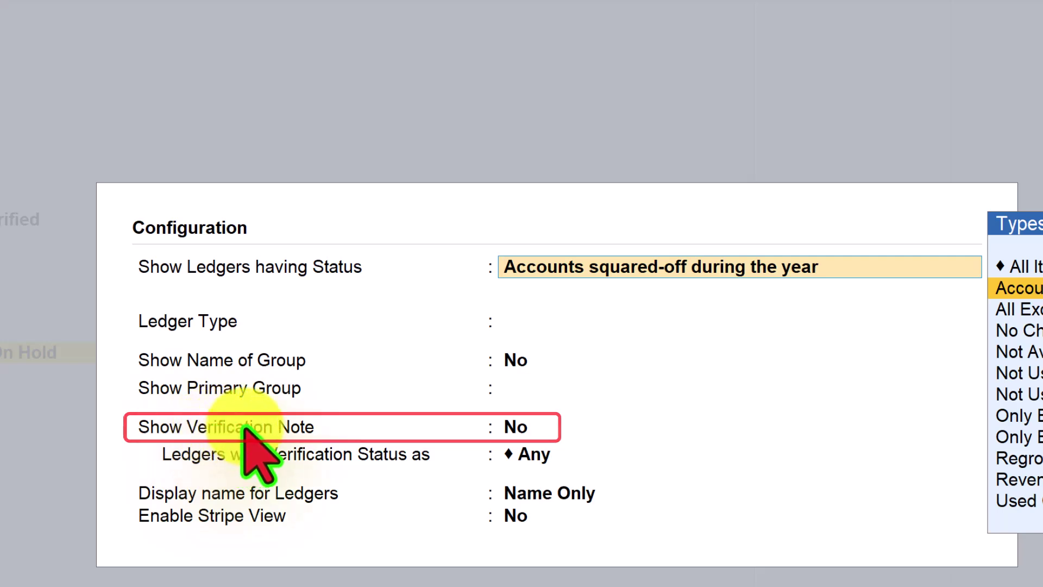
pyautogui.click(514, 428)
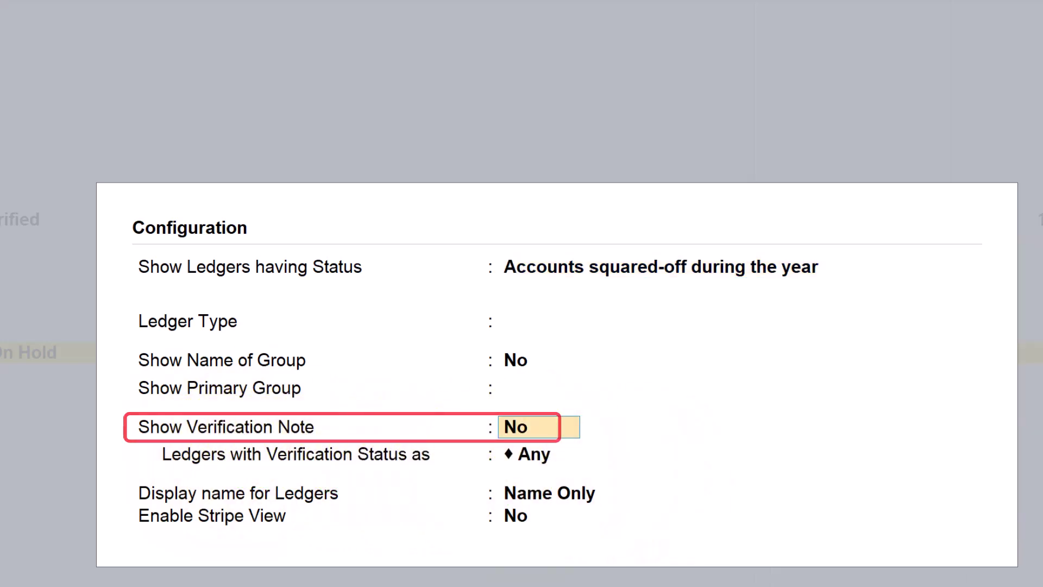
pyautogui.write('y')
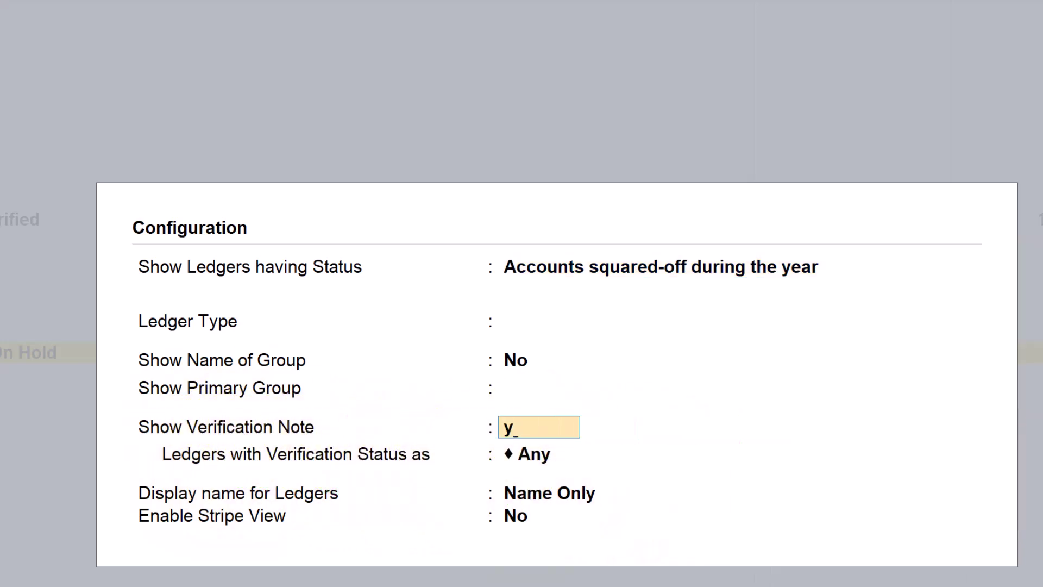
pyautogui.press('Return')
pyautogui.hotkey('ctrl', 'a')
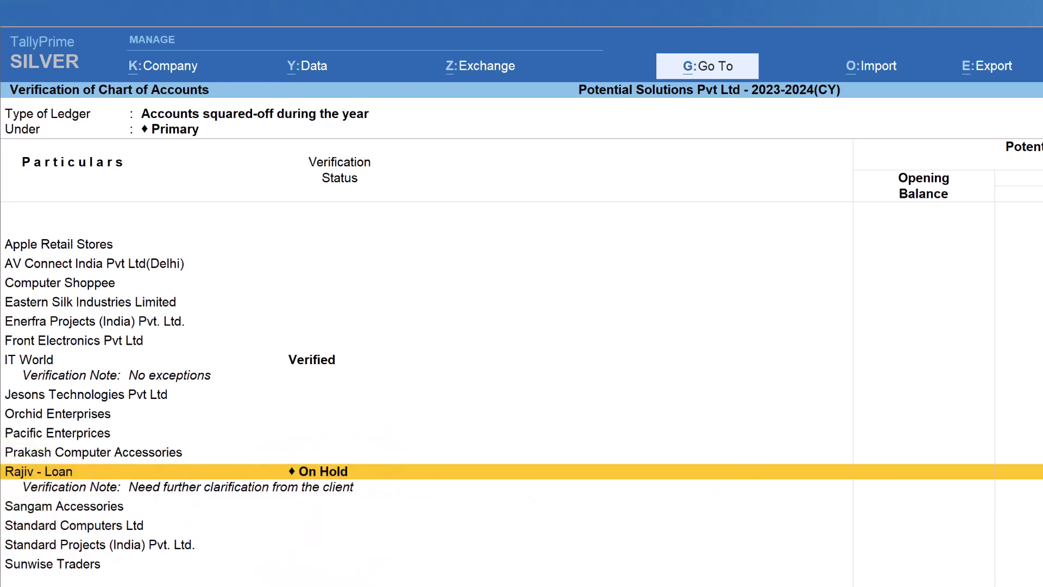
pyautogui.press('Escape')
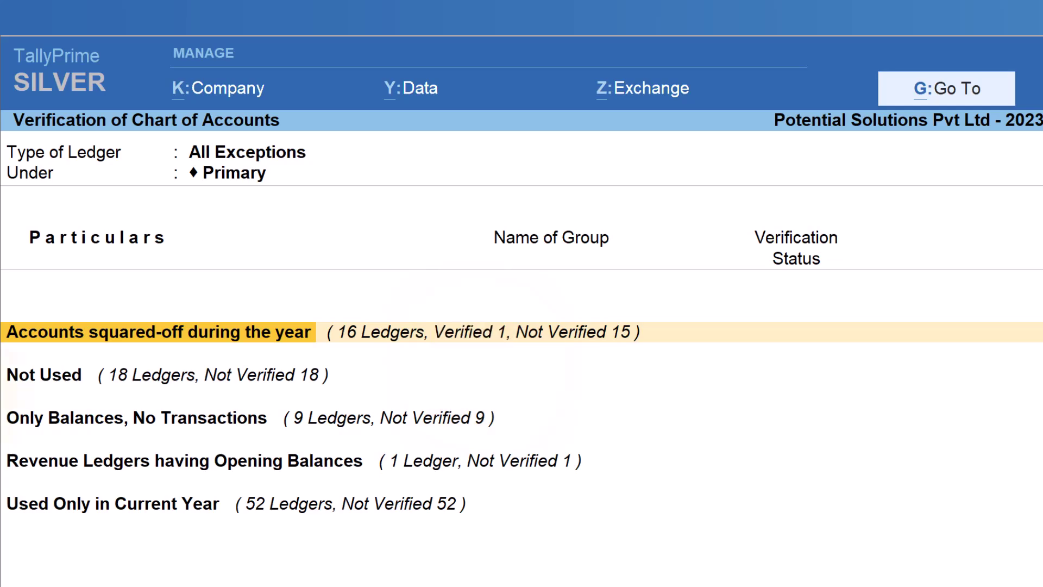
# Remove the verification status from both the IT World and loan ledgers in the squared-off accounts list, and return to the All Exceptions summary
pyautogui.press('Return')
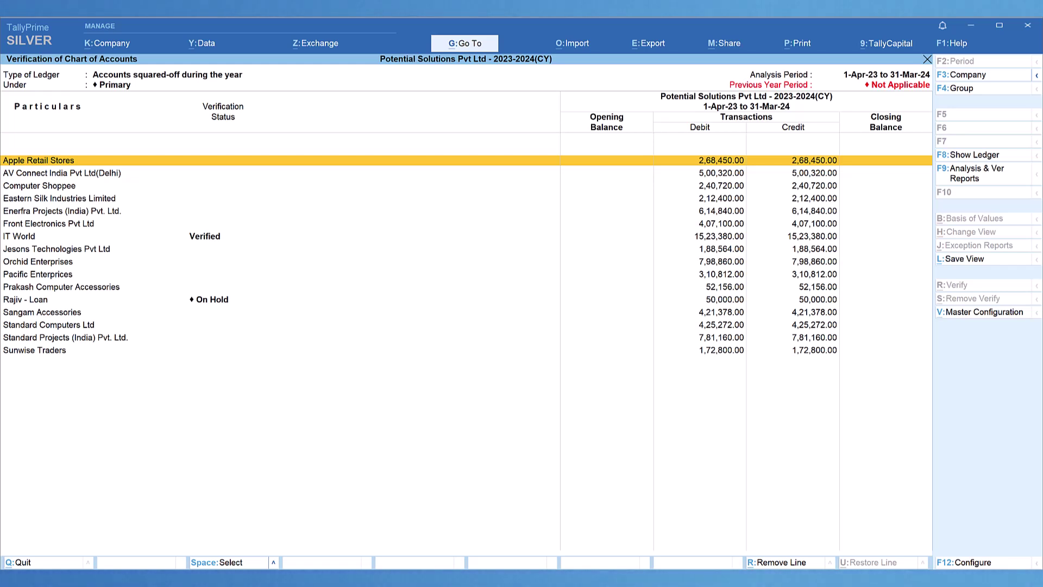
pyautogui.press('Down')
pyautogui.press('Down')
pyautogui.press('Down')
pyautogui.press('Down')
pyautogui.press('Down')
pyautogui.press('Down')
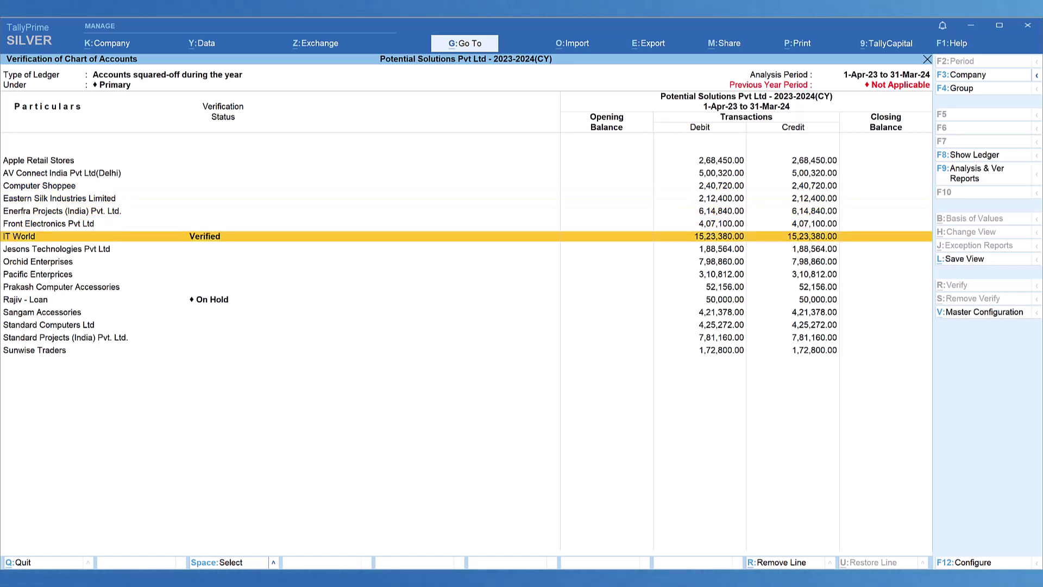
pyautogui.press('space')
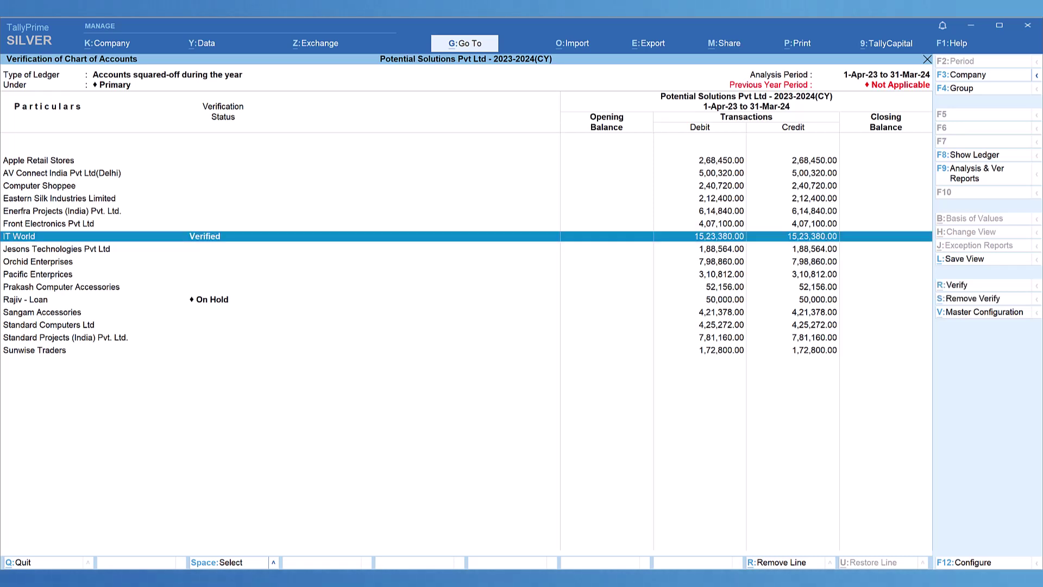
pyautogui.press('Down')
pyautogui.press('Down')
pyautogui.press('Down')
pyautogui.press('Down')
pyautogui.press('Down')
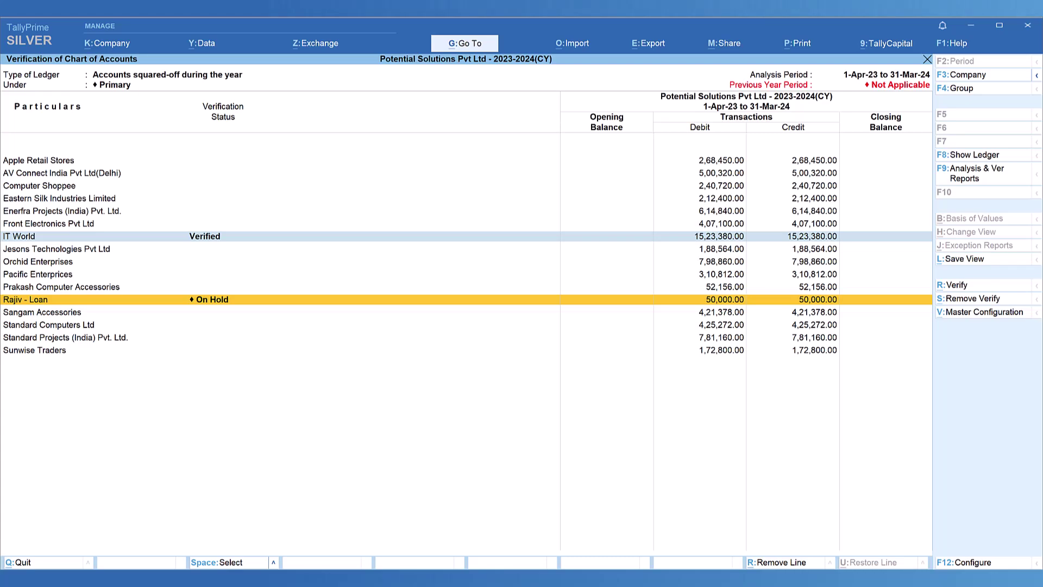
pyautogui.press('space')
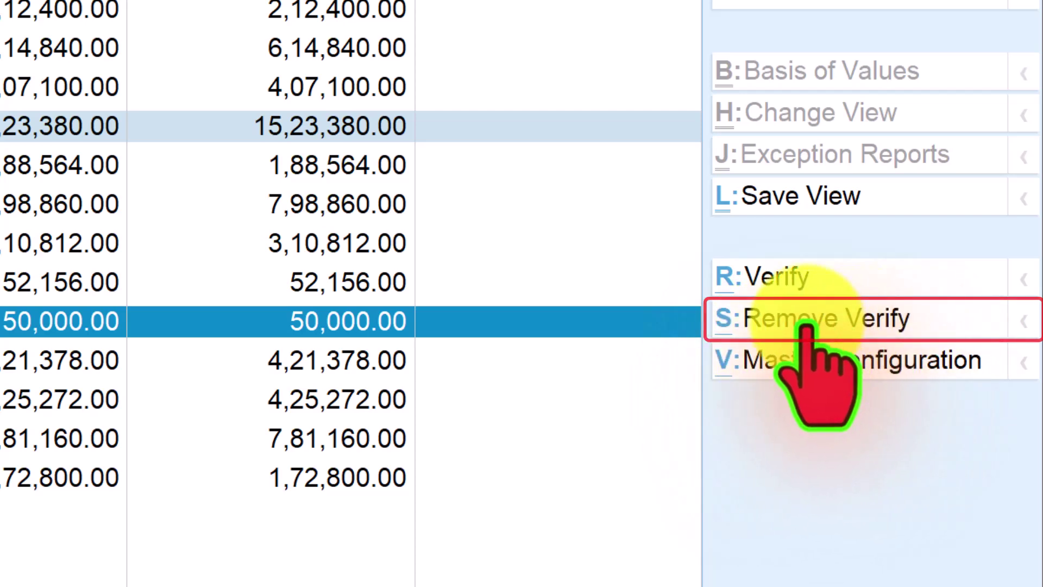
pyautogui.click(881, 318)
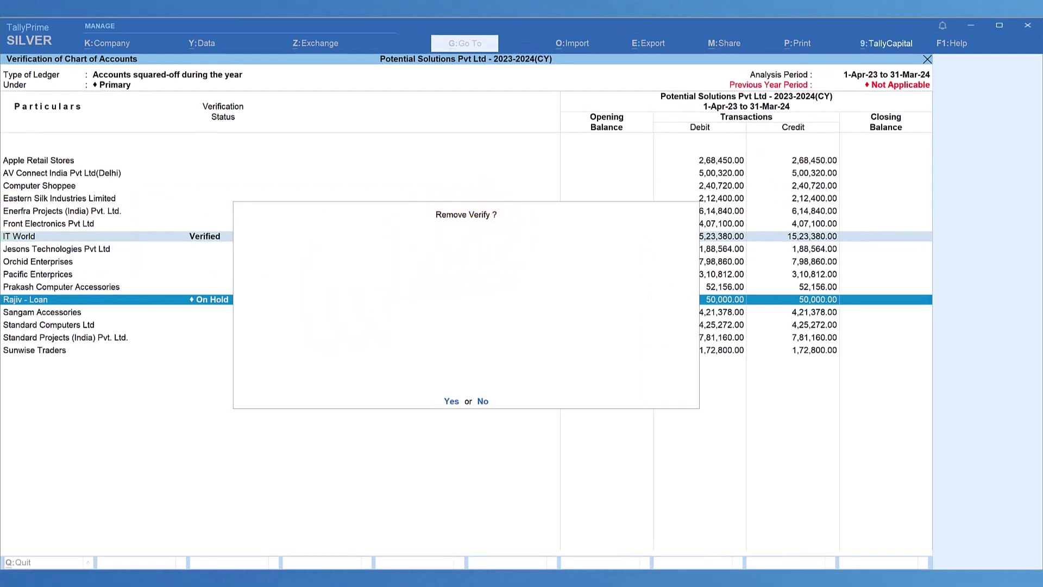
pyautogui.press('y')
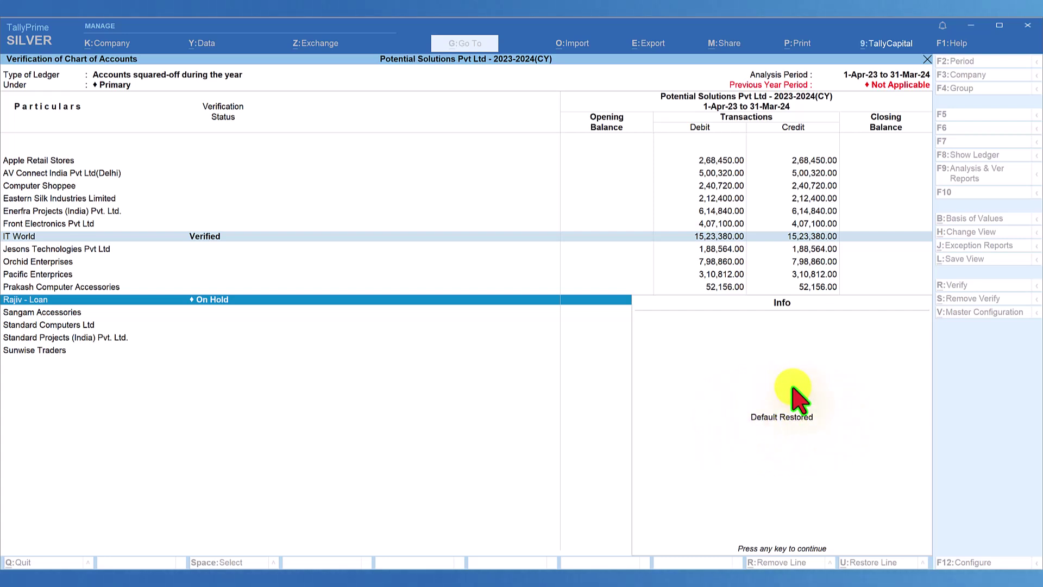
pyautogui.press('Return')
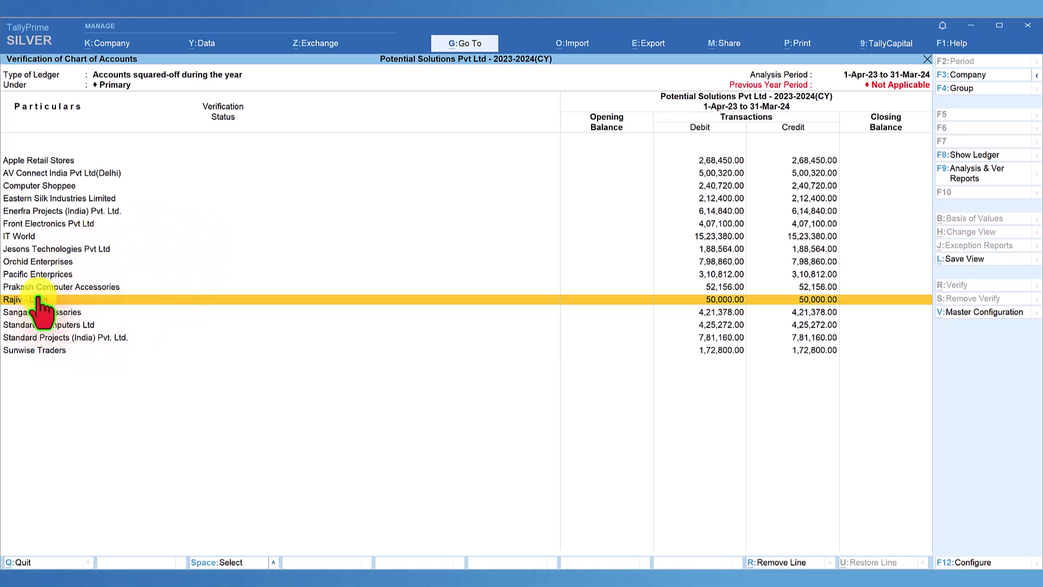
pyautogui.press('Escape')
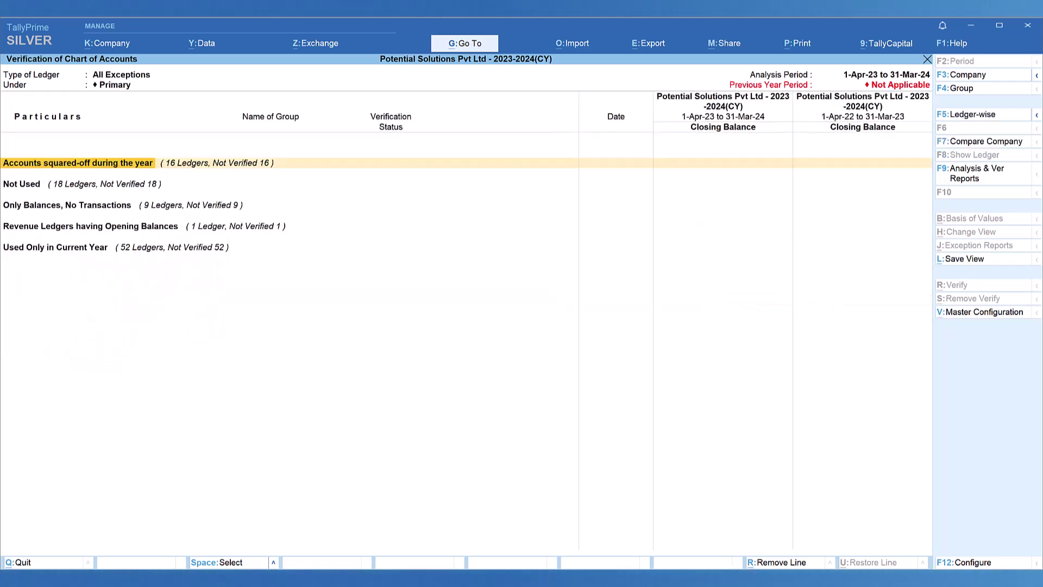